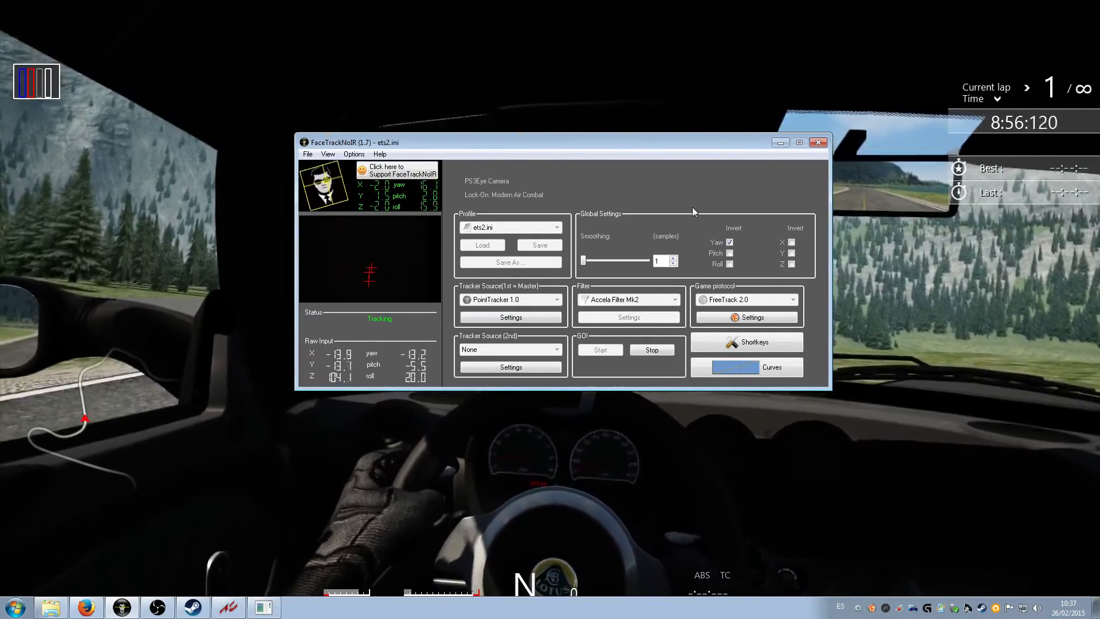
click(782, 369)
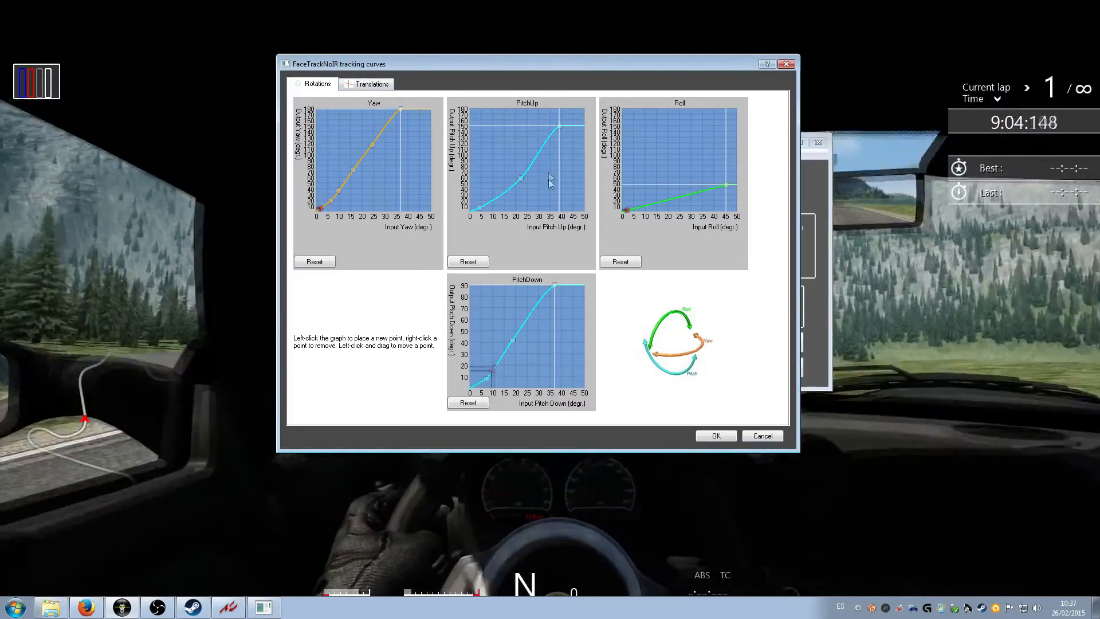
View the X, Y and Z translation curves, then close the tracking curves window.
click(389, 85)
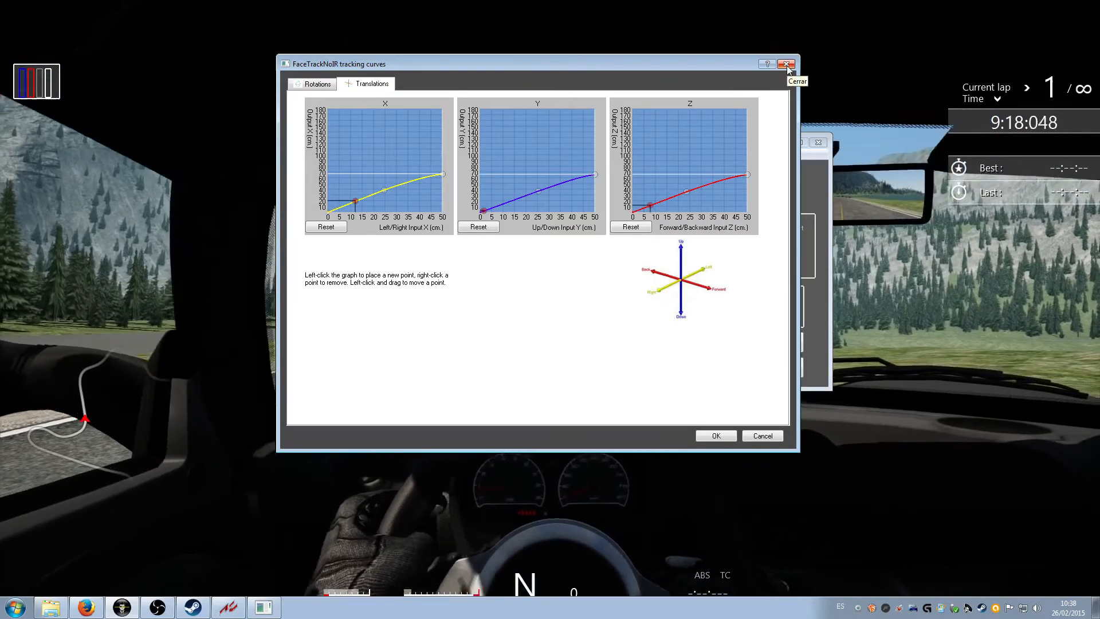
click(788, 65)
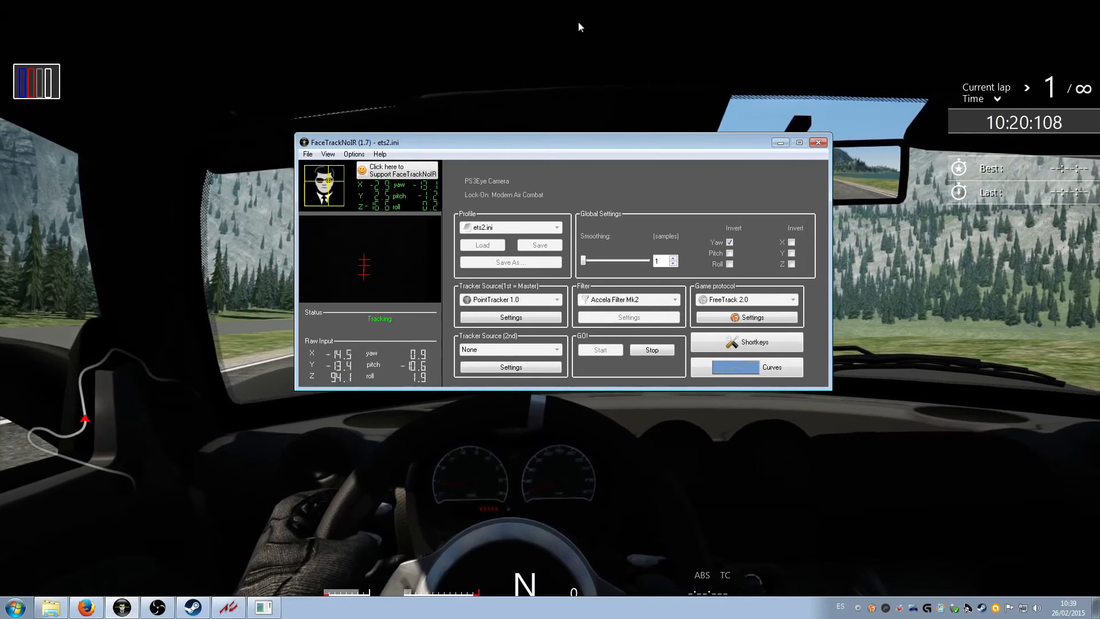
Return focus to the Assetto Corsa cockpit view.
click(578, 21)
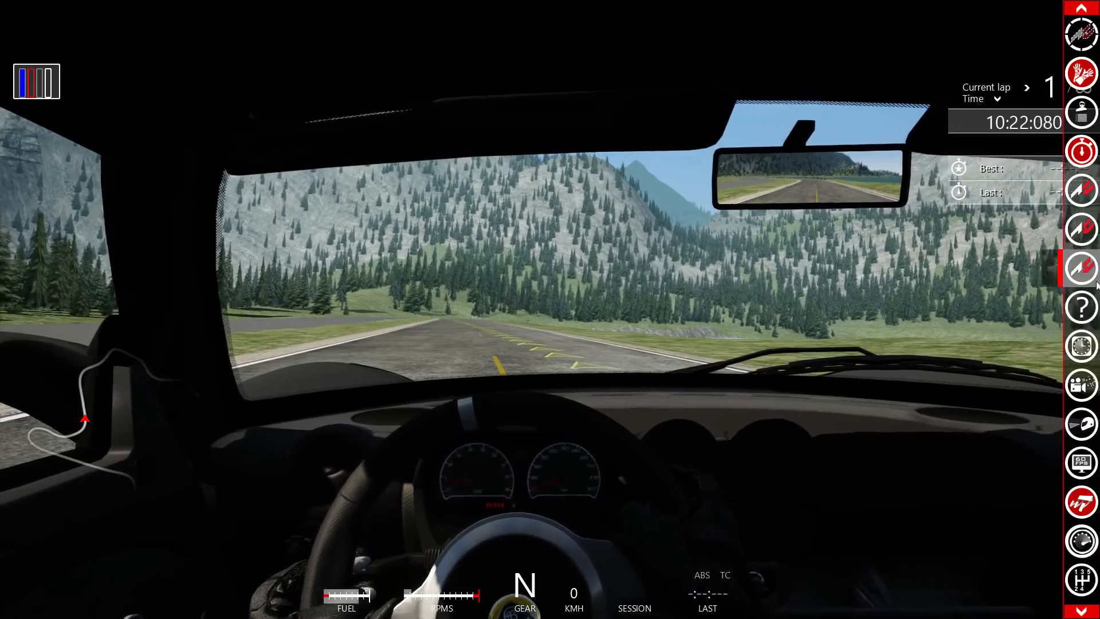